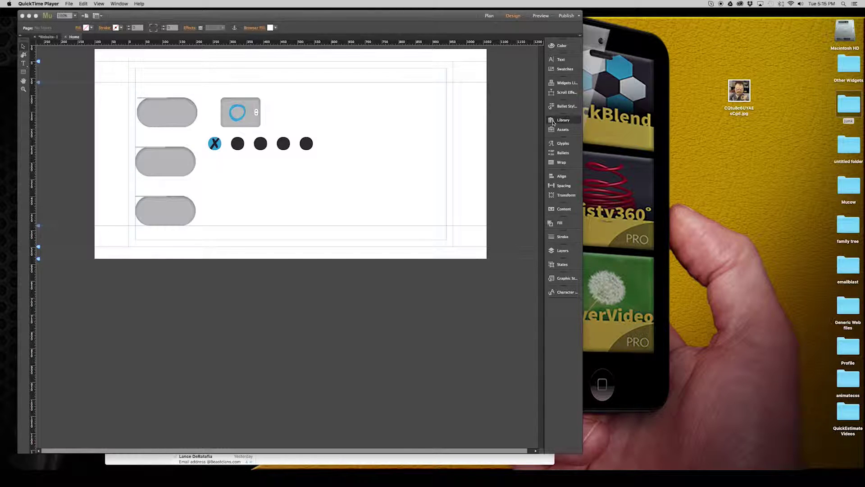
Drag the 'QE - Totals2' widget from the Library onto the page beside the third toggle.
click(553, 122)
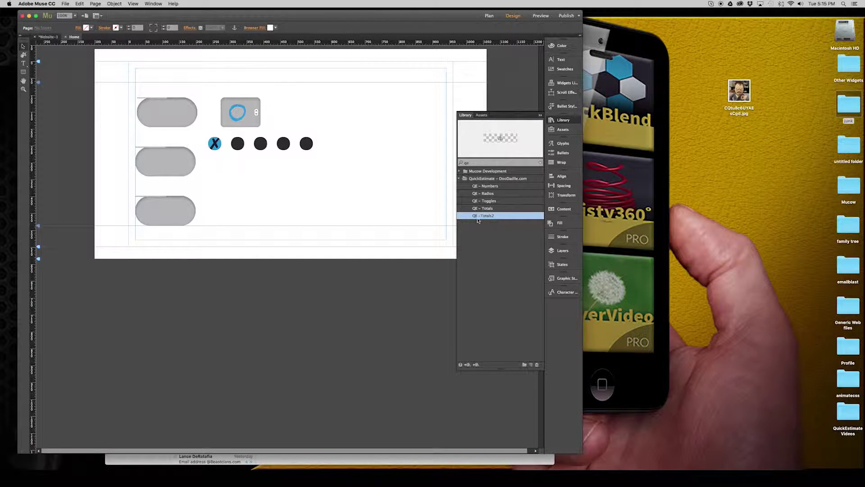
drag(478, 218, 218, 191)
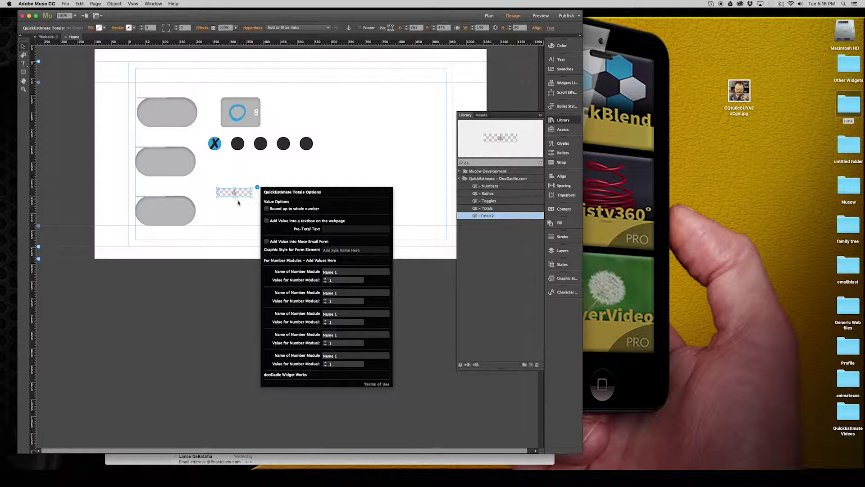
Enable 'Add Value into a textbox on the webpage' and set the Pre-Total Text to 'Estimate $'.
click(238, 206)
click(243, 195)
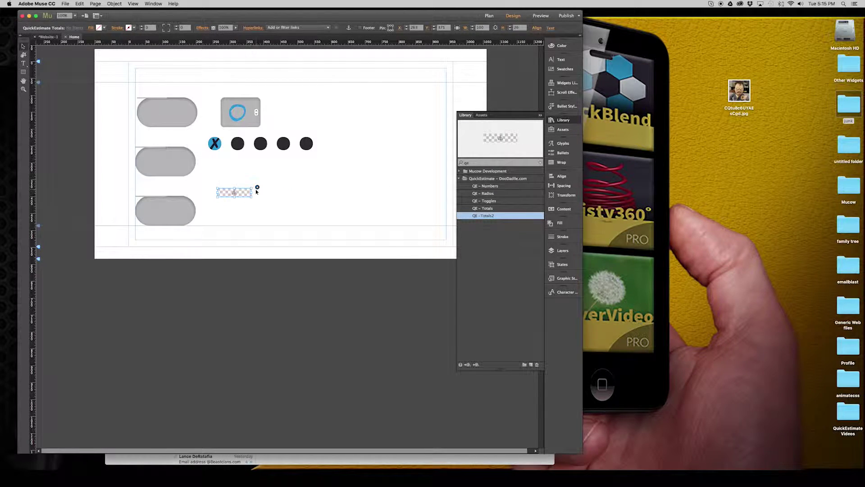
click(258, 187)
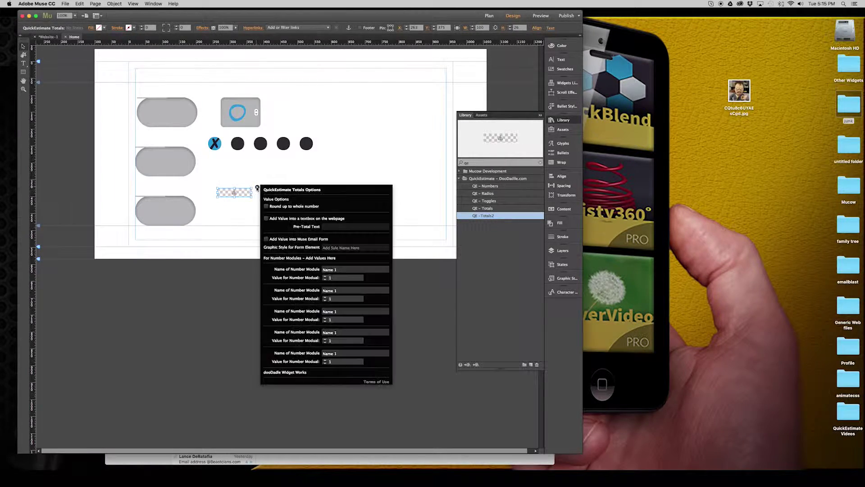
click(266, 218)
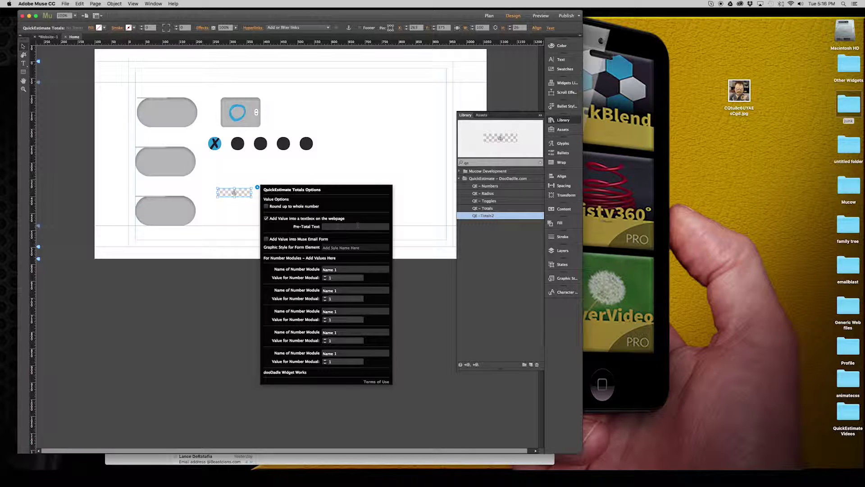
click(342, 226)
text(Estimate $)
click(238, 211)
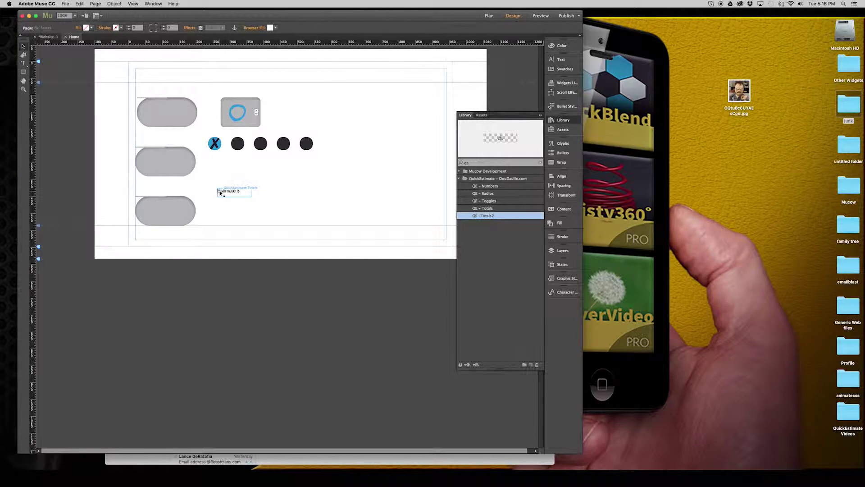
Resize the Estimate $ box with its handles to about 236 px wide and 88 px tall.
click(244, 195)
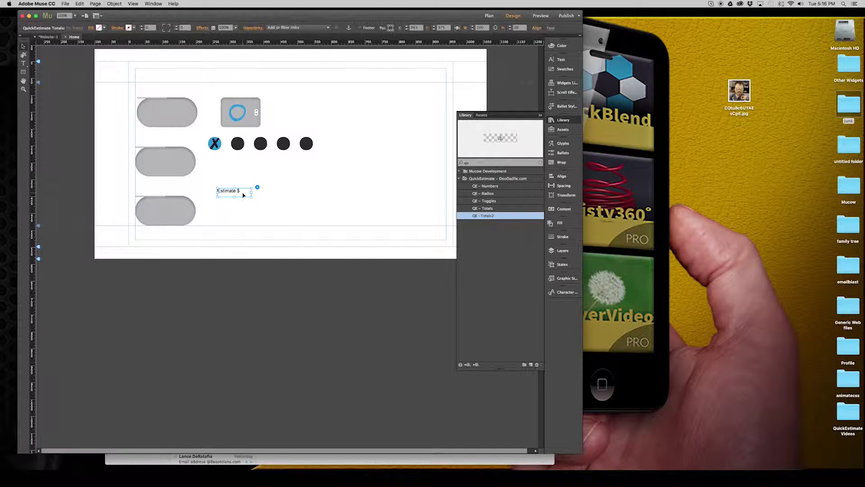
drag(234, 197, 233, 226)
drag(234, 189, 316, 219)
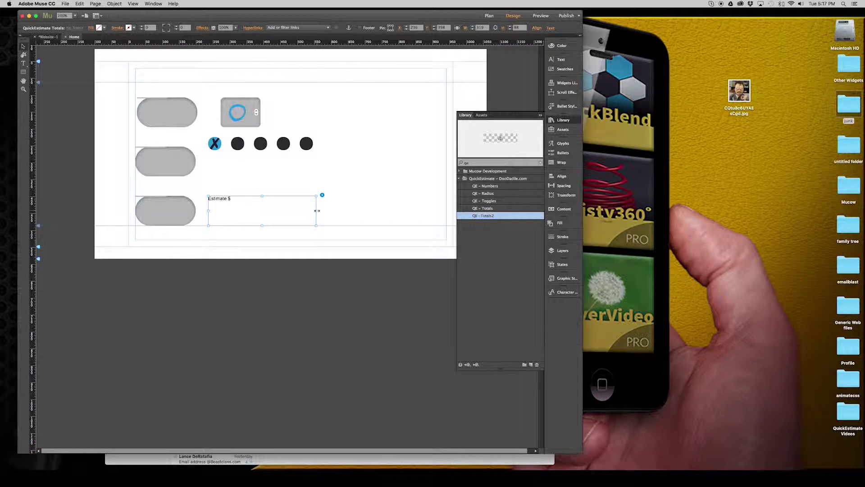
drag(316, 210, 249, 209)
drag(249, 211, 288, 211)
Format the Estimate $ text in blue 29AEE3, Daniel font, size 48.
click(560, 59)
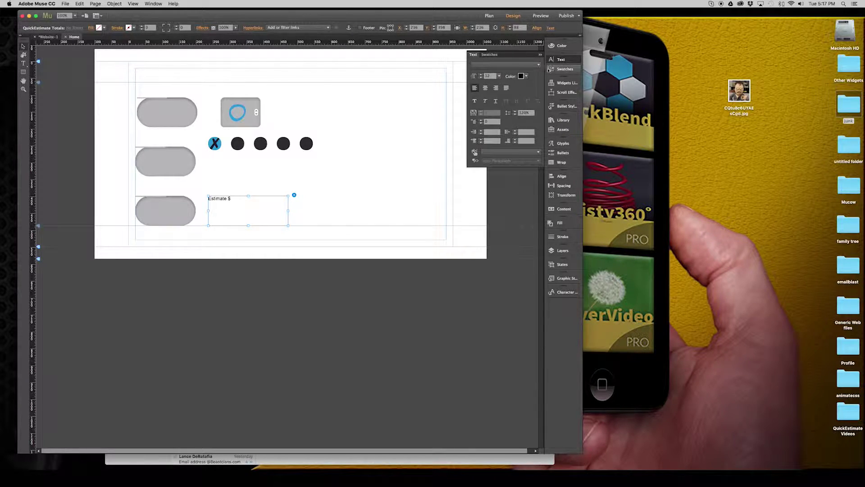
click(525, 76)
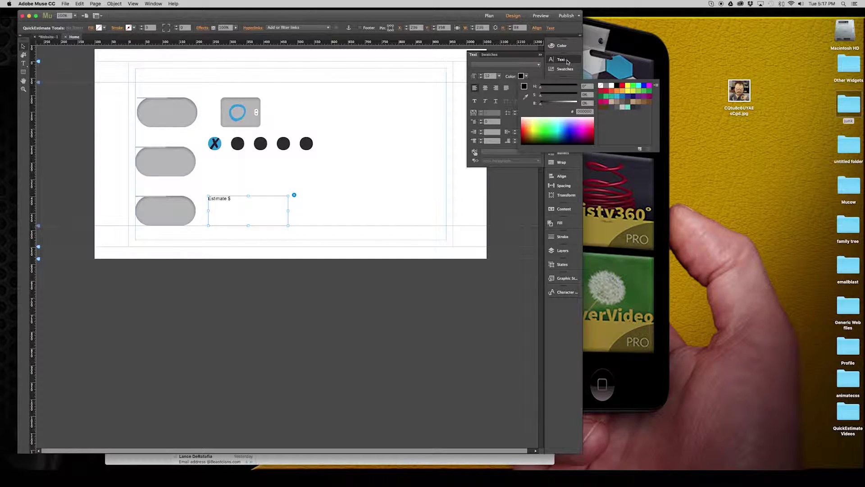
click(616, 96)
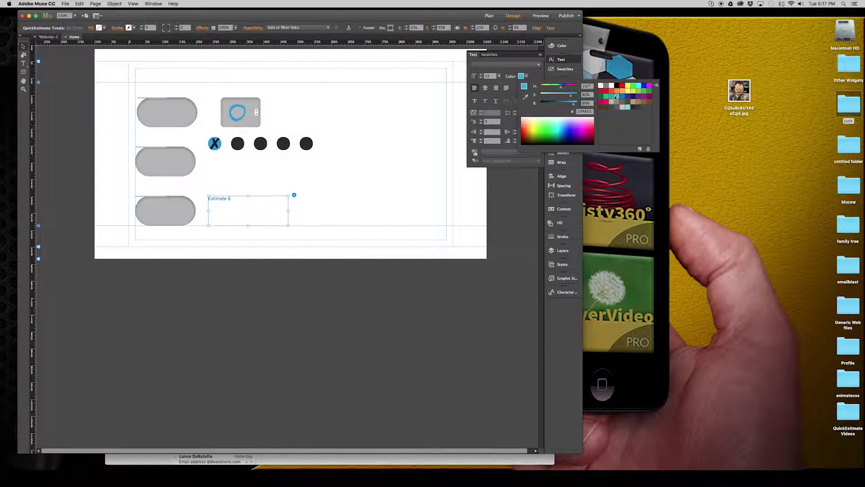
click(504, 65)
click(504, 66)
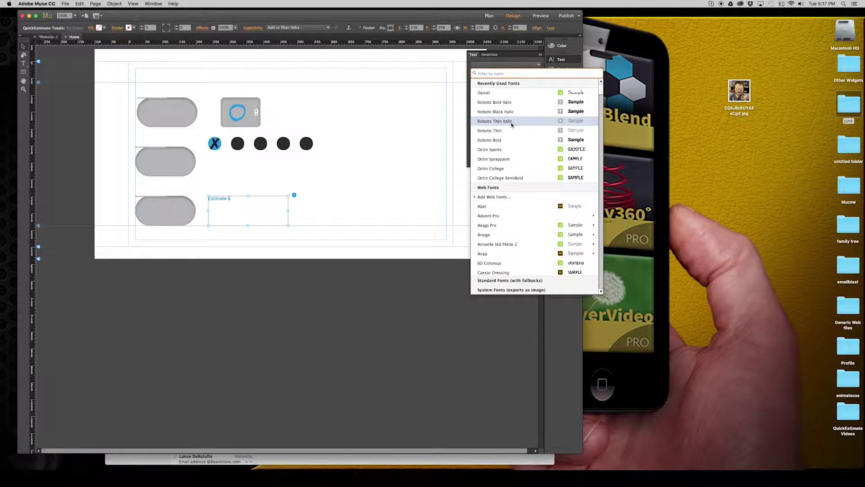
mouse_move(530, 227)
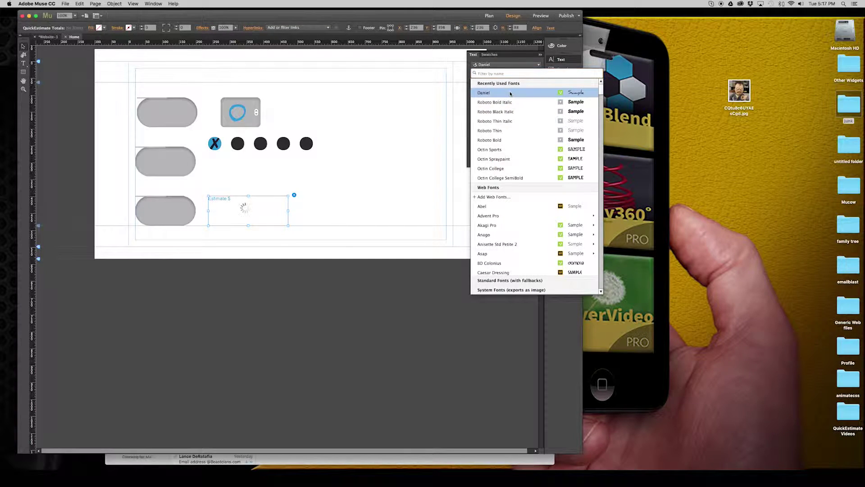
click(255, 209)
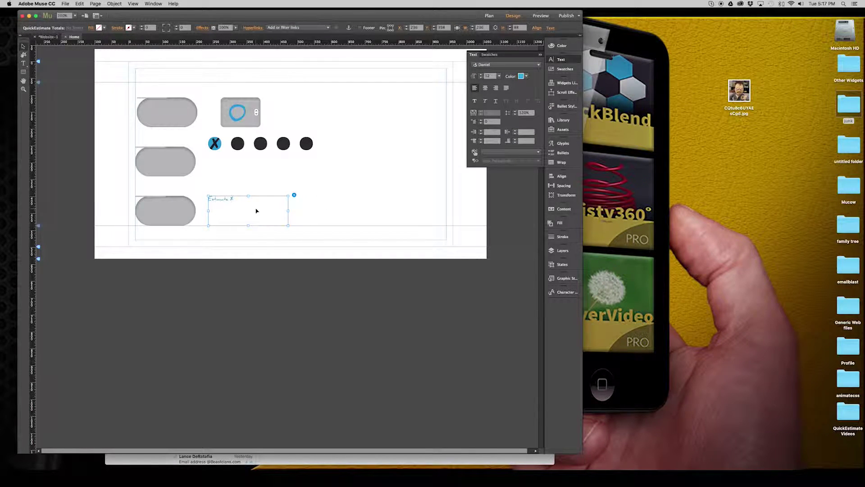
click(499, 76)
click(506, 165)
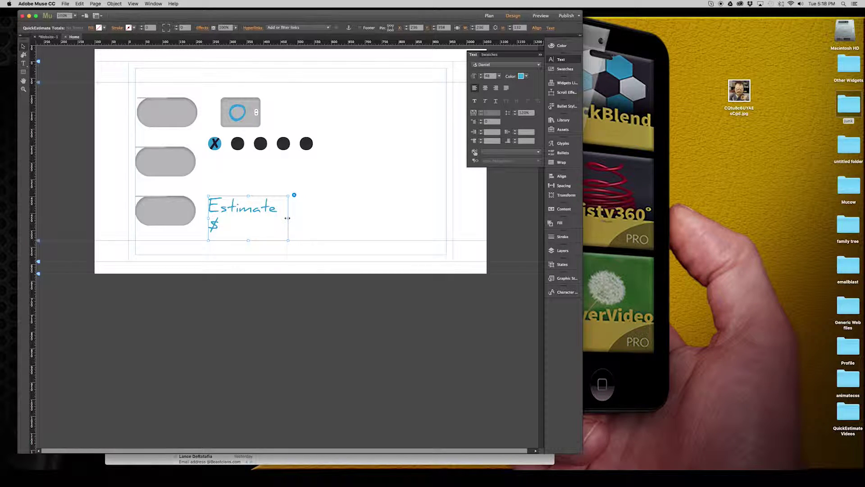
Reduce the text to size 30 and fit the frame around it, about 310 wide.
drag(287, 218, 365, 213)
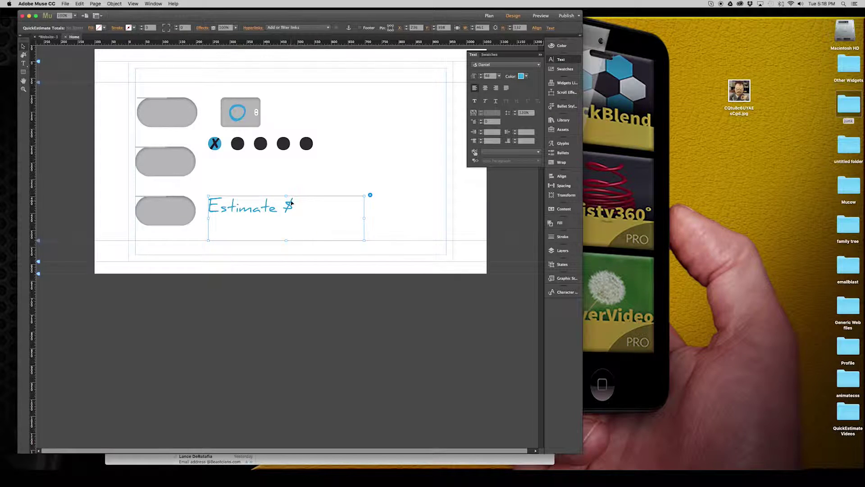
click(495, 77)
text(30)
key(Return)
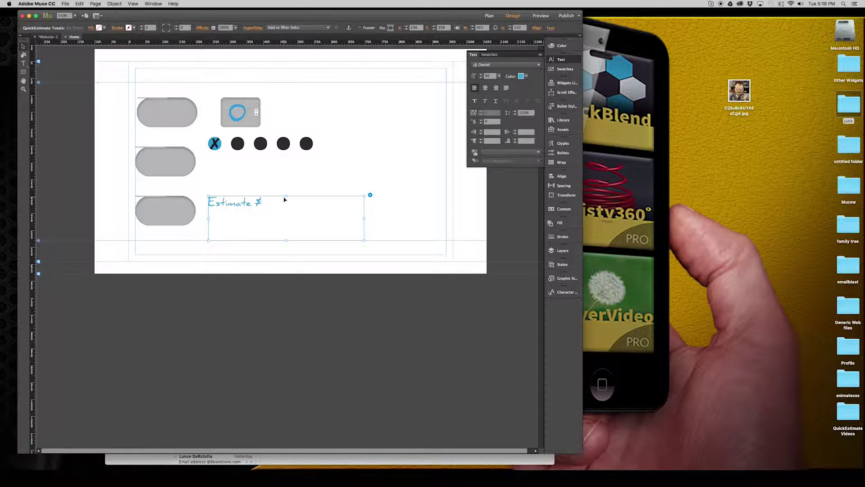
drag(286, 240, 287, 227)
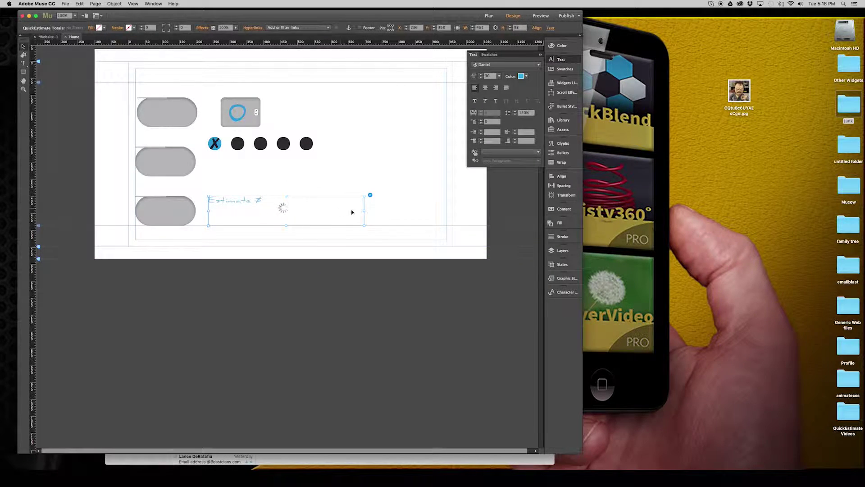
drag(364, 210, 313, 211)
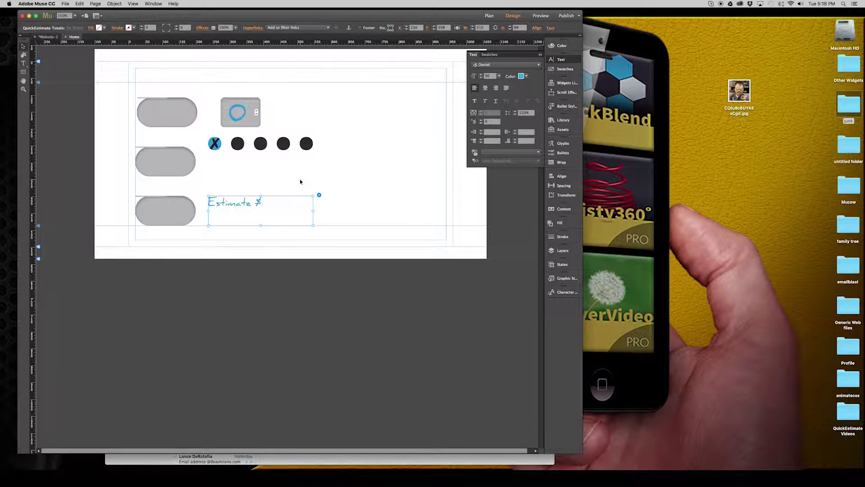
Preview in Safari, switch on the top two toggles to reach Estimate $20.99, then return to Muse.
key(super+shift+e)
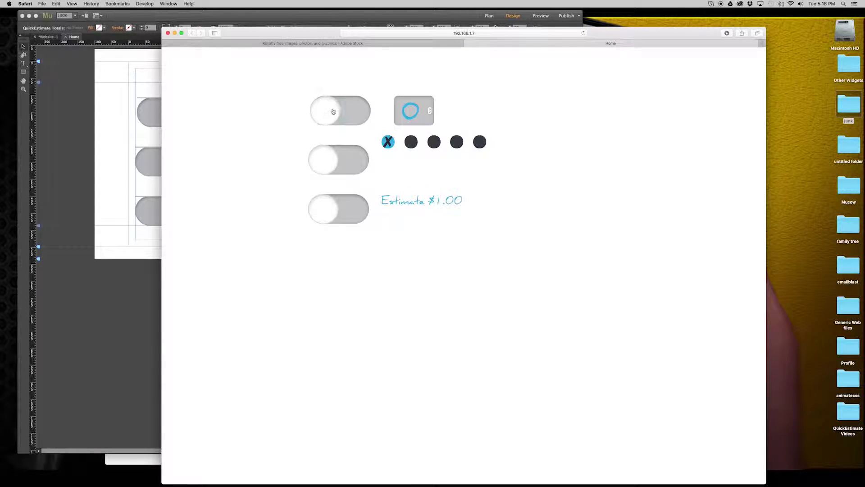
click(333, 112)
click(332, 159)
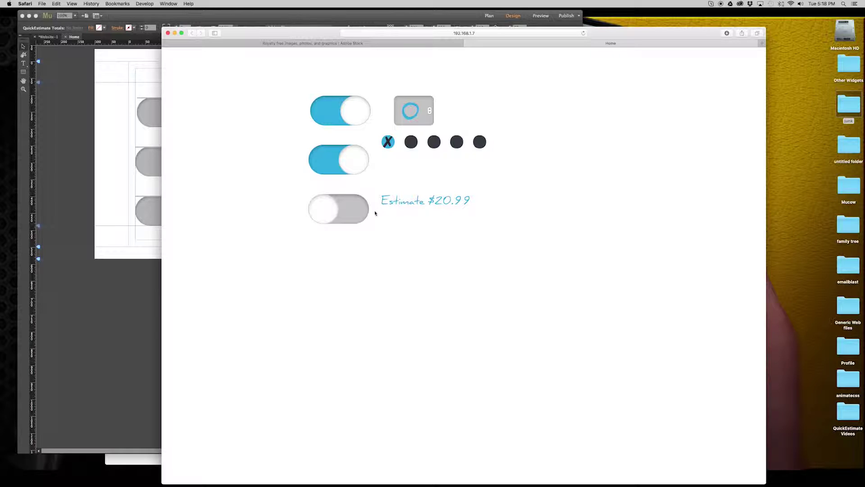
key(super+Tab)
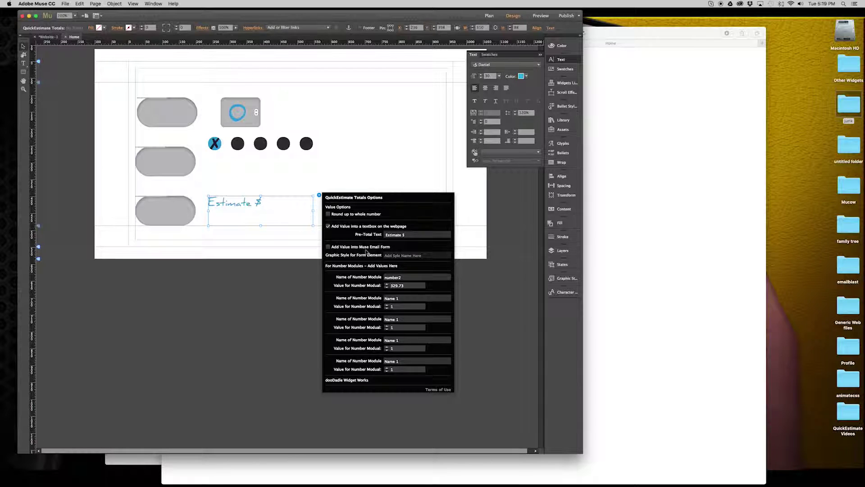
Enable sending the total to the Muse email form, then drop a Simple Contact form onto the page.
click(328, 247)
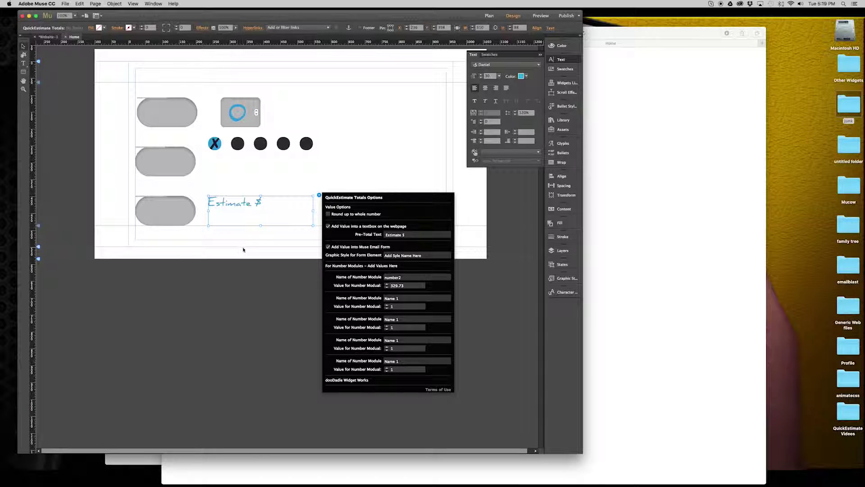
click(305, 235)
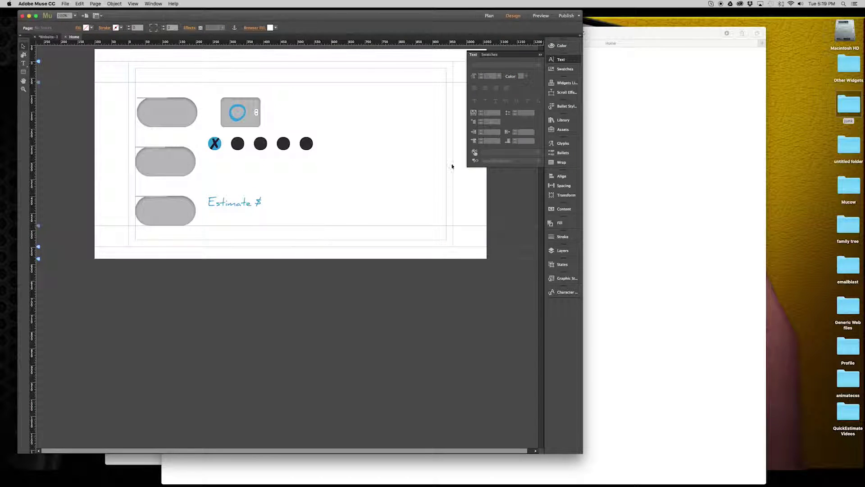
click(563, 84)
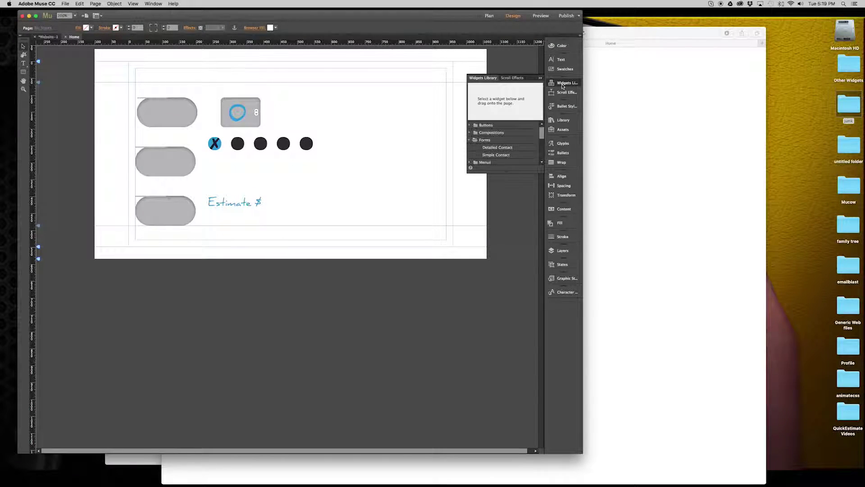
click(492, 156)
drag(493, 157, 353, 130)
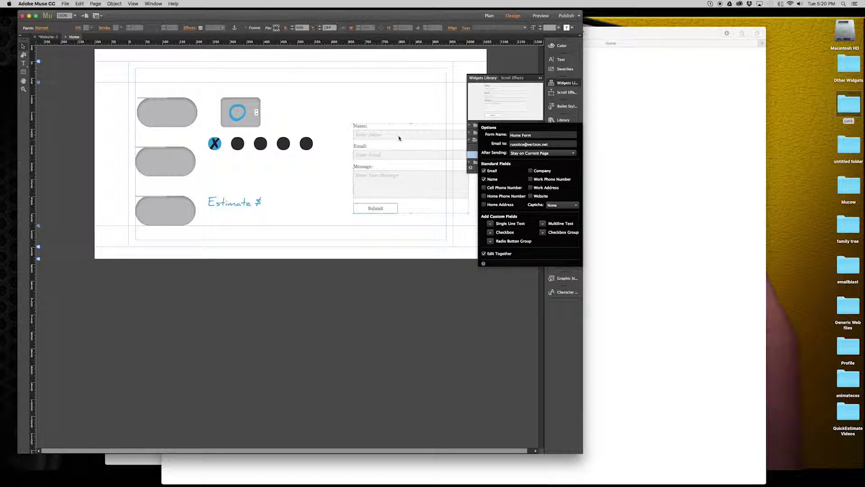
Position the contact form right of the Estimate text and open its Options.
drag(391, 136, 342, 190)
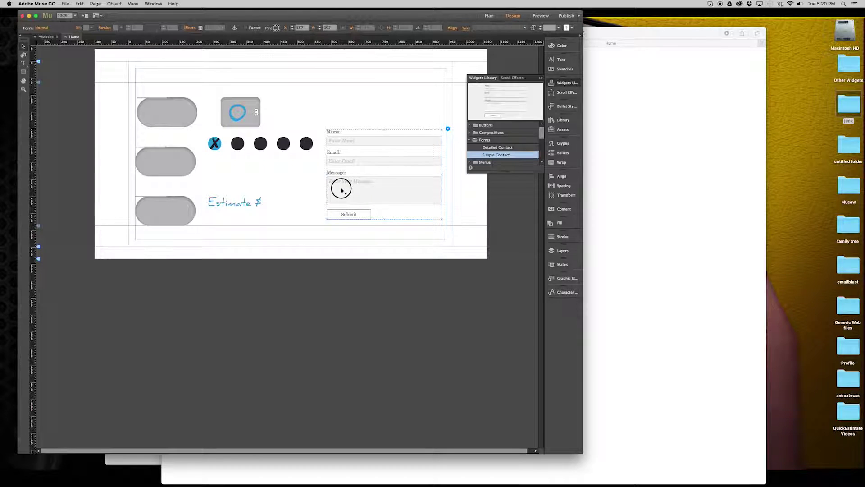
click(312, 198)
click(315, 179)
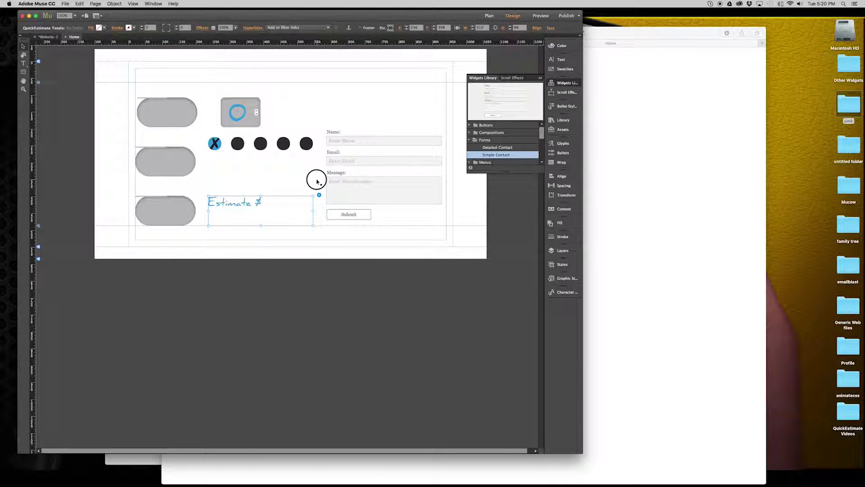
click(371, 187)
click(448, 130)
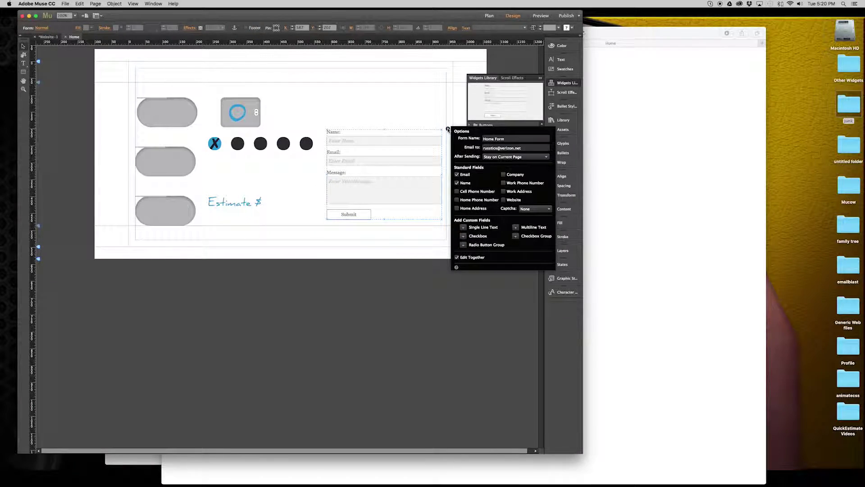
Add a single-line field above Submit, relabel it 'Estimate Total:' and delete its Enter Text placeholder.
click(464, 227)
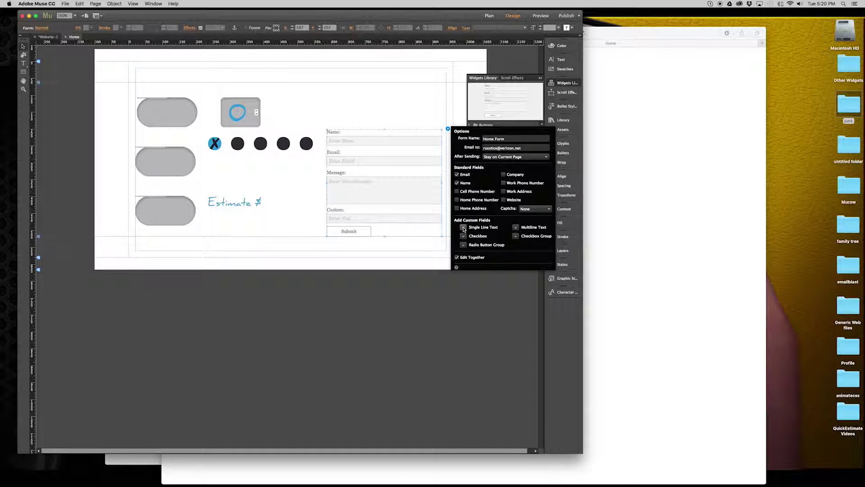
click(408, 219)
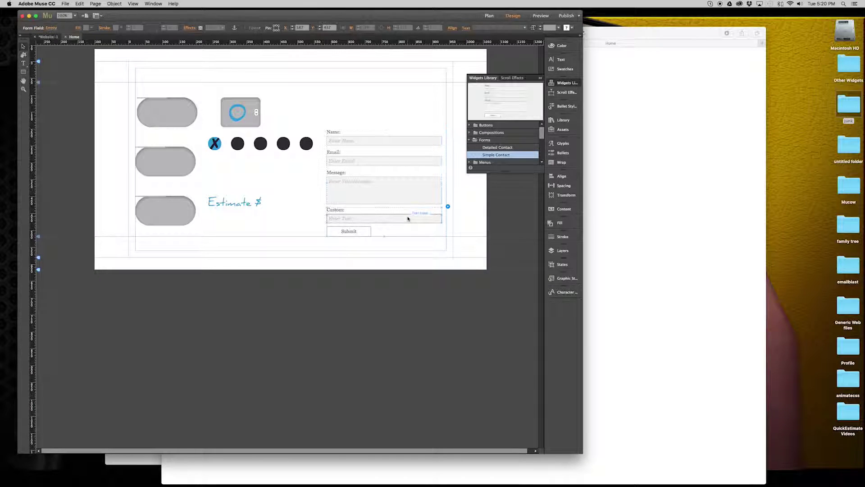
click(346, 210)
double_click(324, 210)
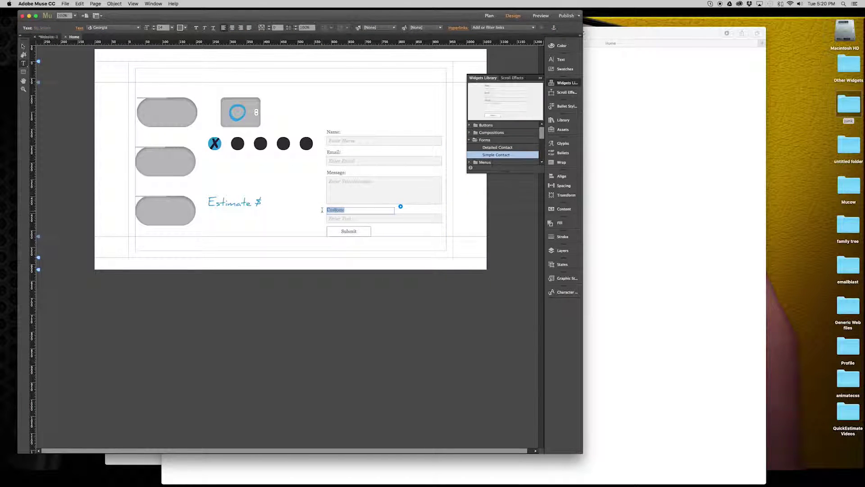
text(P)
text(stimate)
text( Total:)
click(360, 218)
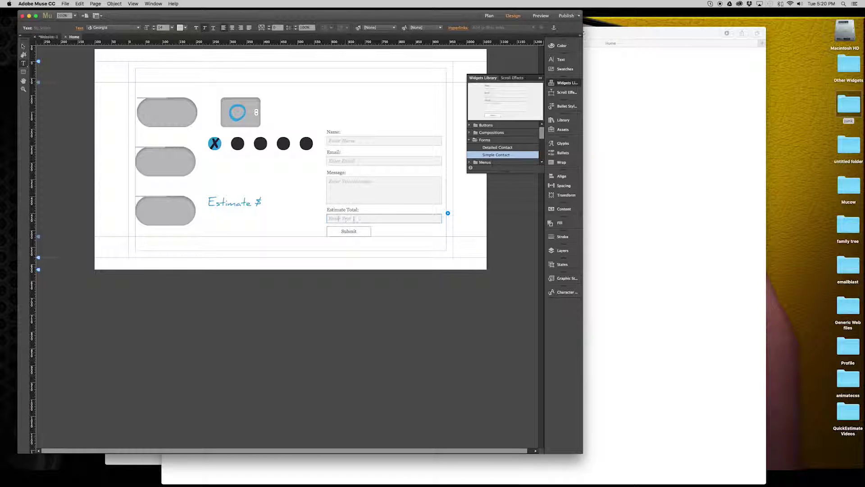
drag(355, 218, 286, 220)
key(BackSpace)
Uncheck Edit Together in the form's Options and select the Estimate Total input by itself.
click(23, 46)
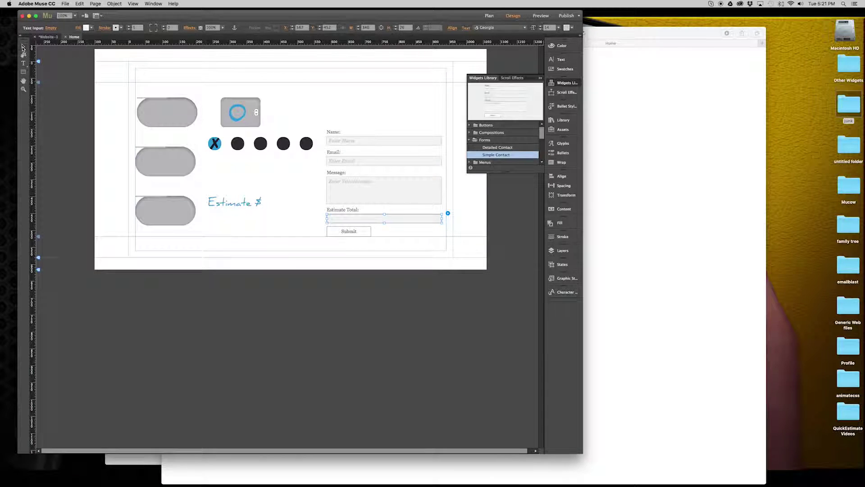
click(367, 215)
click(448, 213)
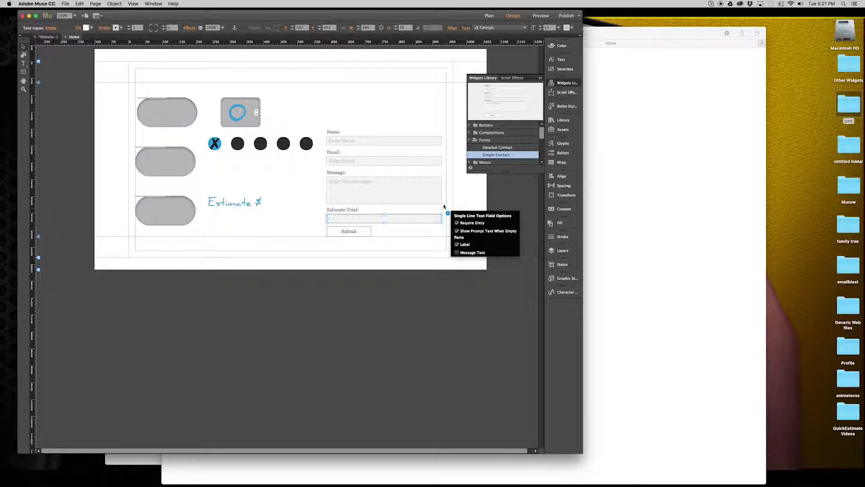
click(357, 199)
click(448, 129)
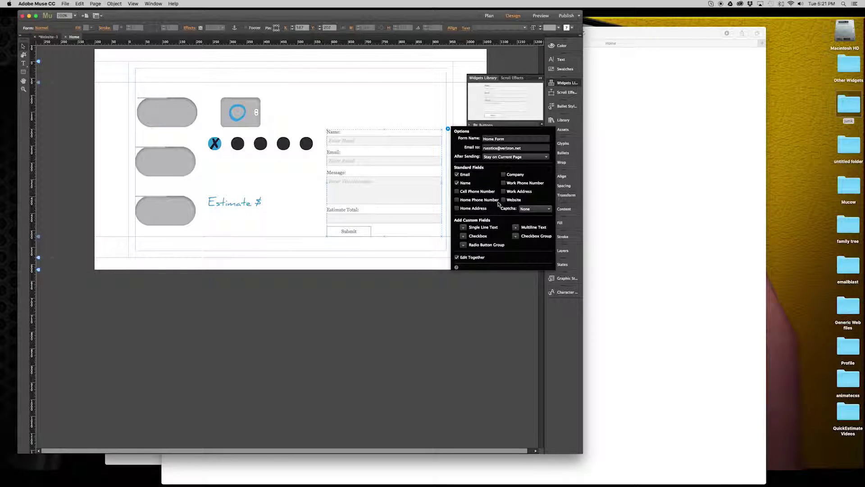
click(456, 258)
click(349, 223)
click(357, 220)
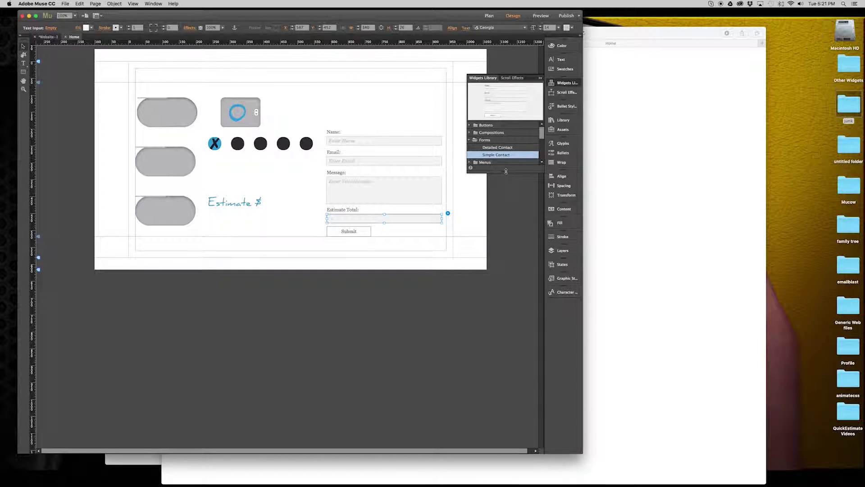
drag(506, 171, 509, 198)
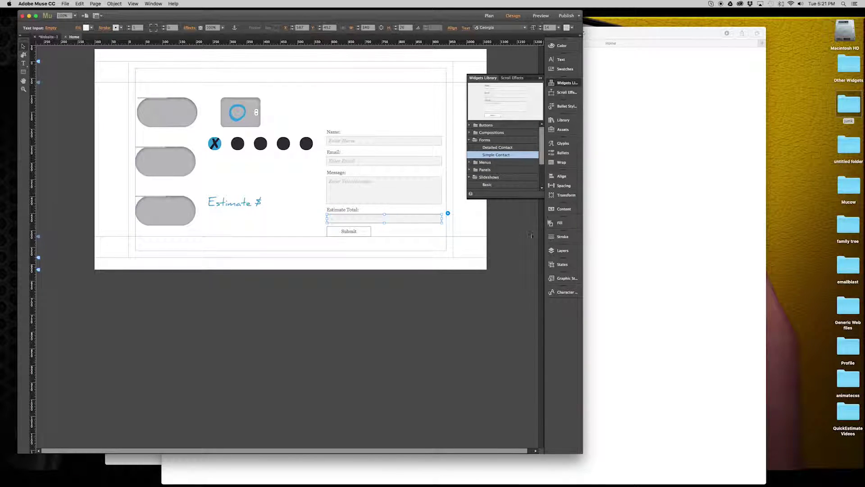
Save the Estimate Total field's look as a new graphic style named 'emailtotal'.
click(553, 279)
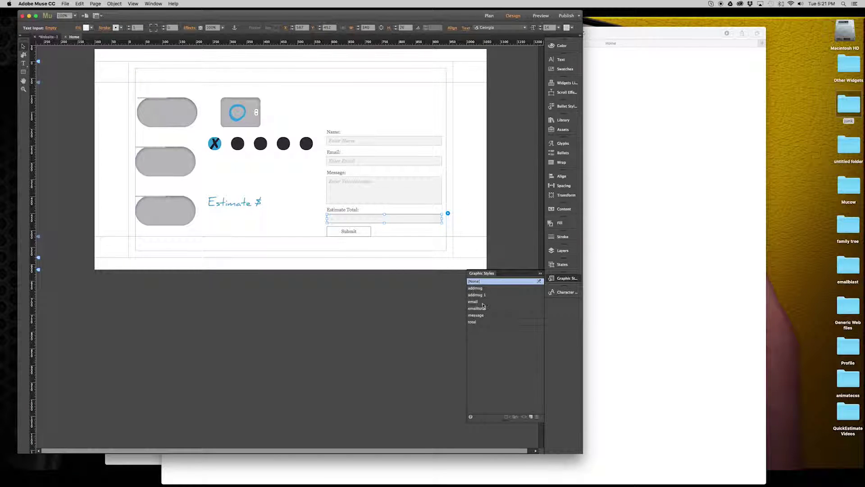
click(530, 416)
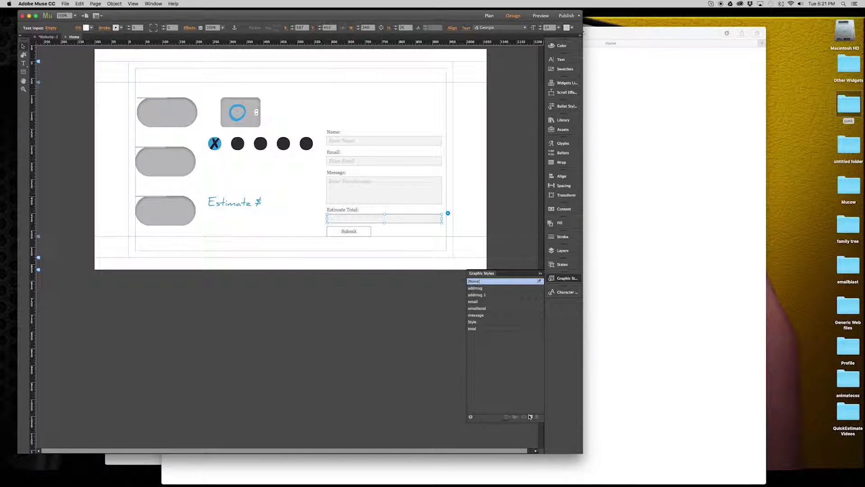
double_click(472, 321)
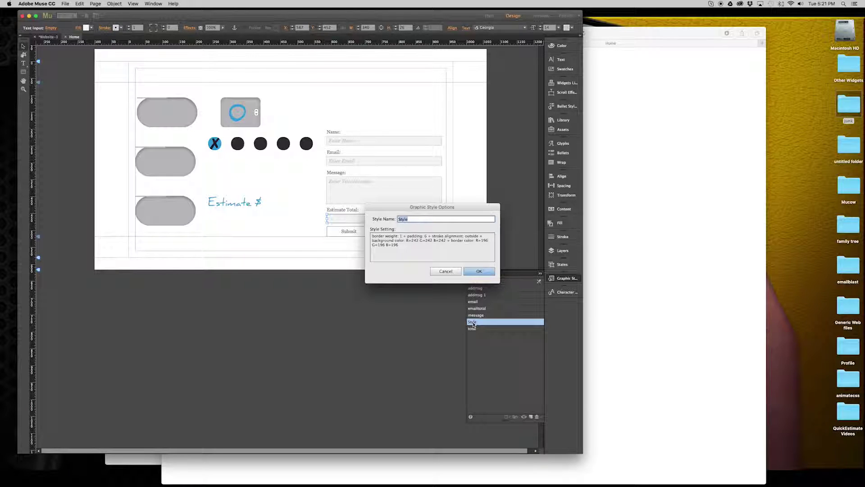
text(emailtotal)
key(Return)
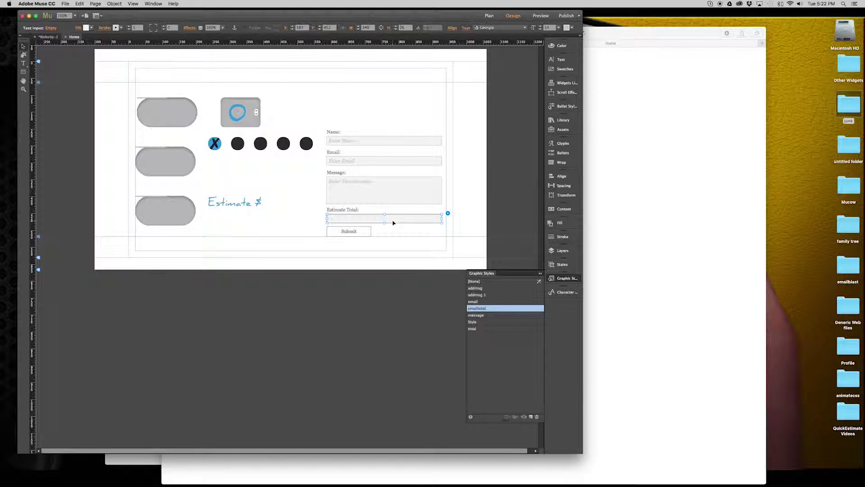
Start entering the style name in the Estimate $ widget's 'Graphic Style for Form Element' setting.
click(249, 201)
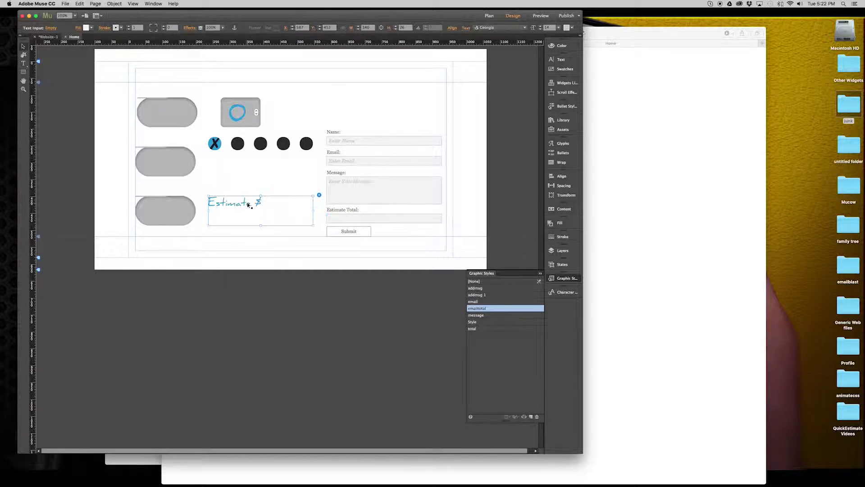
click(319, 196)
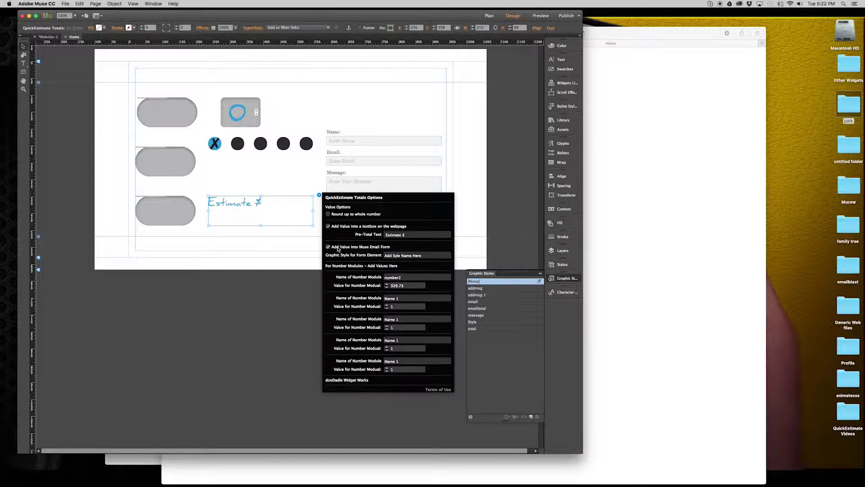
click(418, 255)
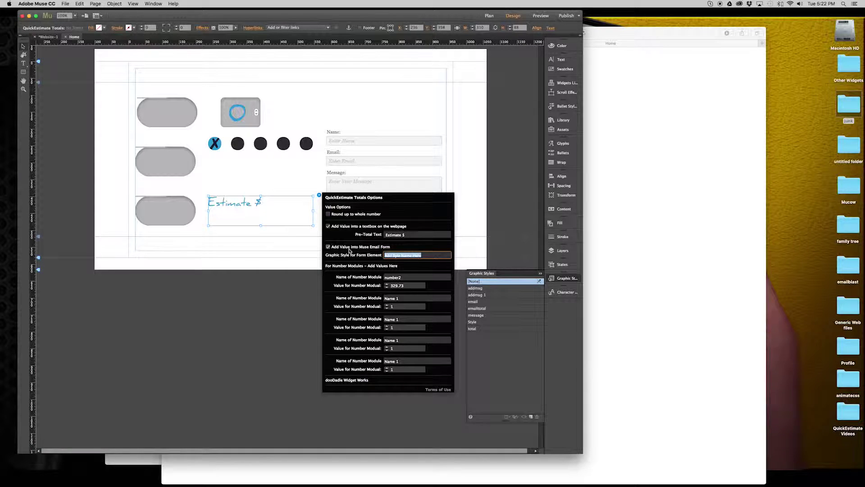
Preview in Safari, switch on the third toggle so Estimate Total shows $433.71, then fill in the Name field.
text(email)
click(255, 242)
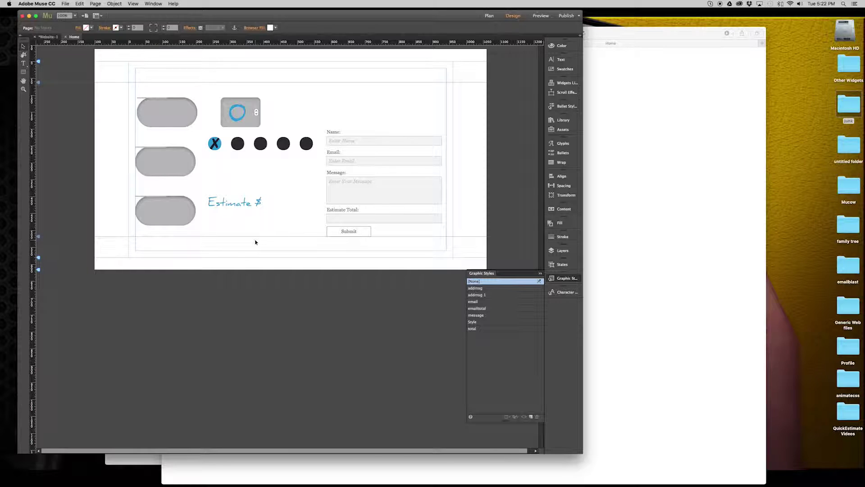
key(super+alt+e)
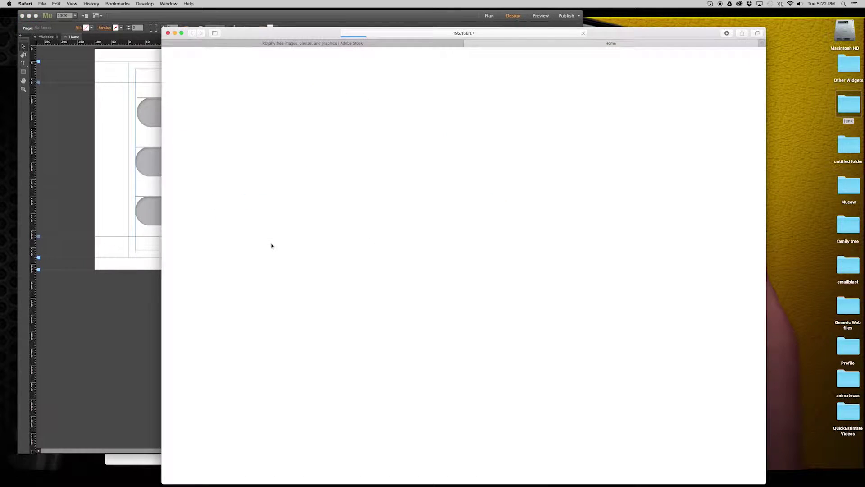
click(331, 207)
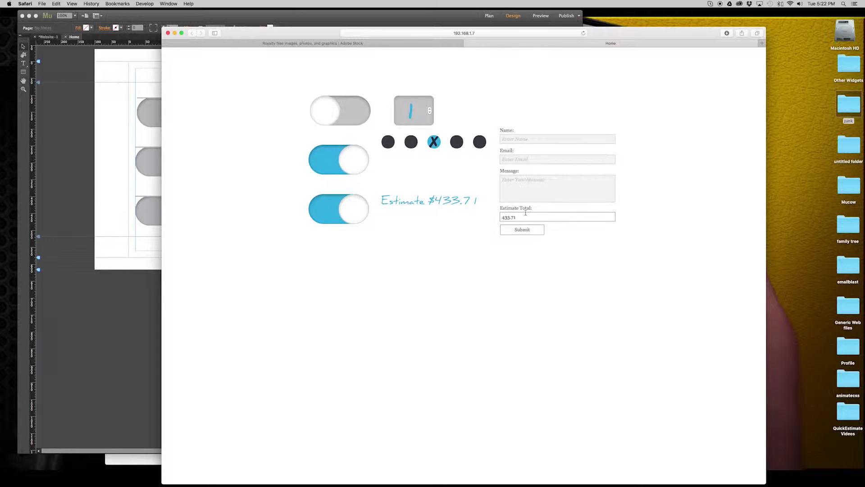
click(517, 139)
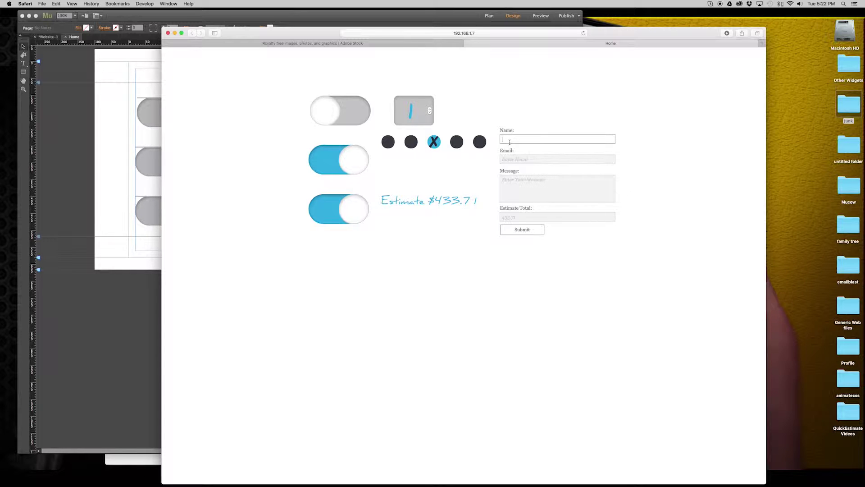
In the QuickEstimate Totals widget, empty Pre-Total Text and uncheck 'Add Value into a textbox on the webpage'.
text(Russell)
click(151, 265)
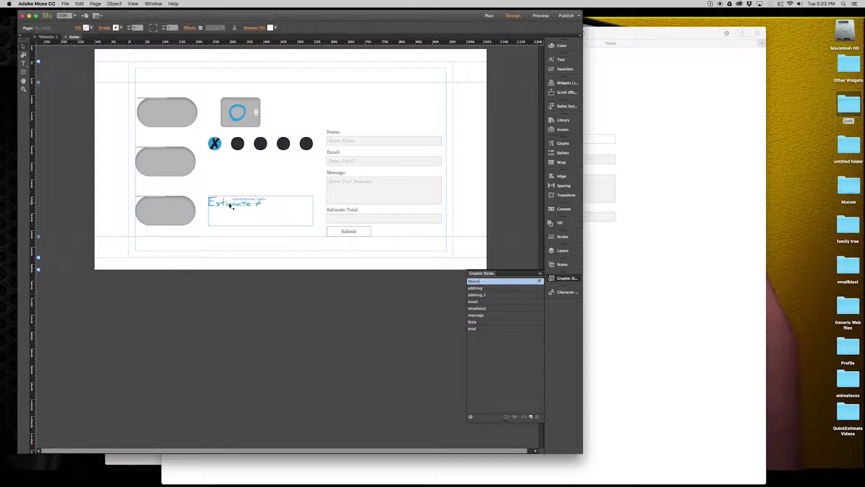
click(270, 206)
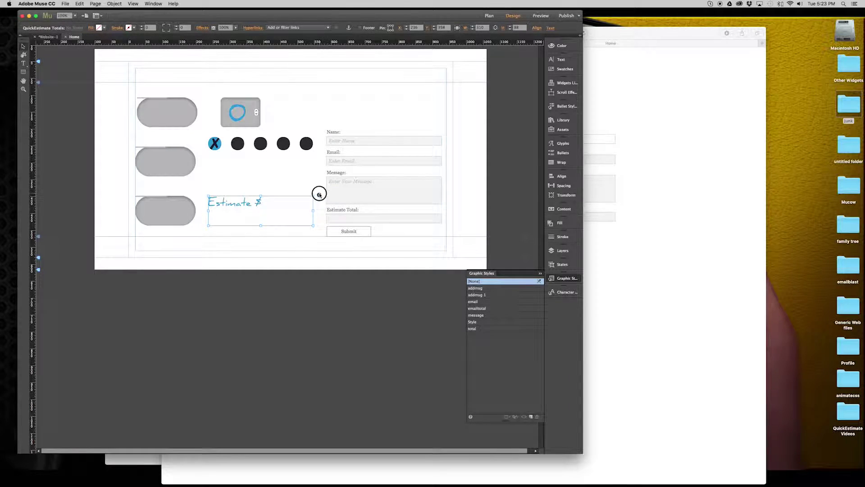
click(319, 195)
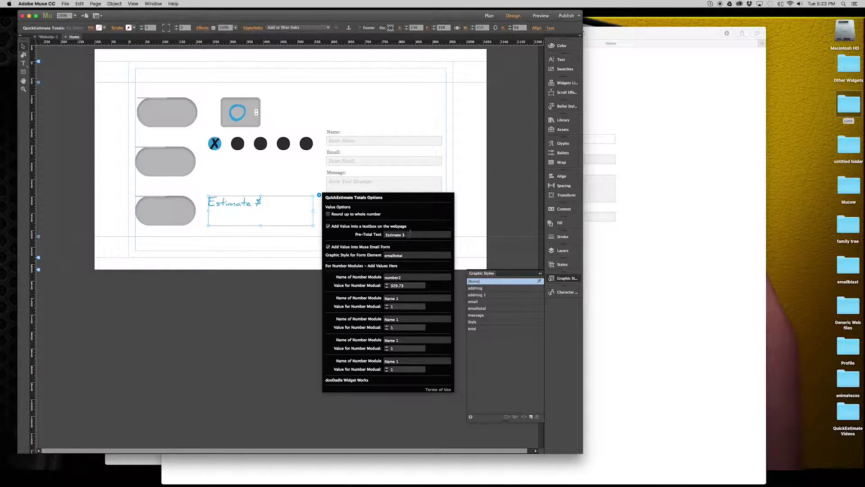
drag(408, 235, 367, 235)
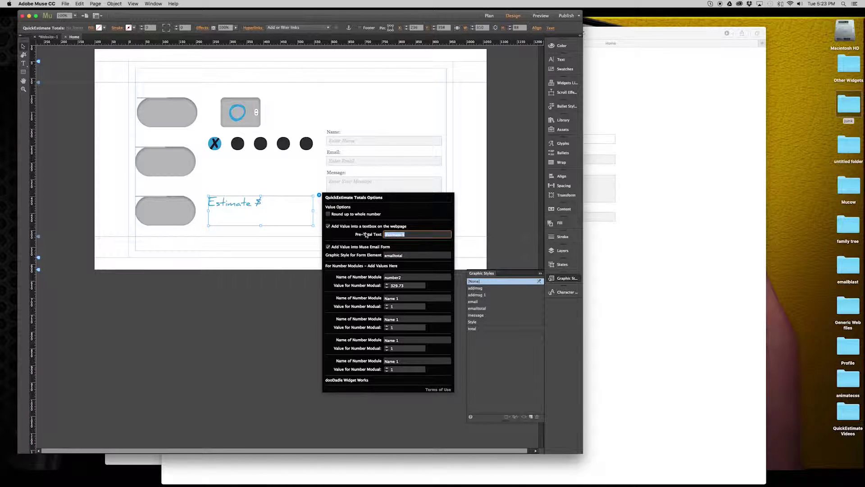
key(BackSpace)
click(329, 226)
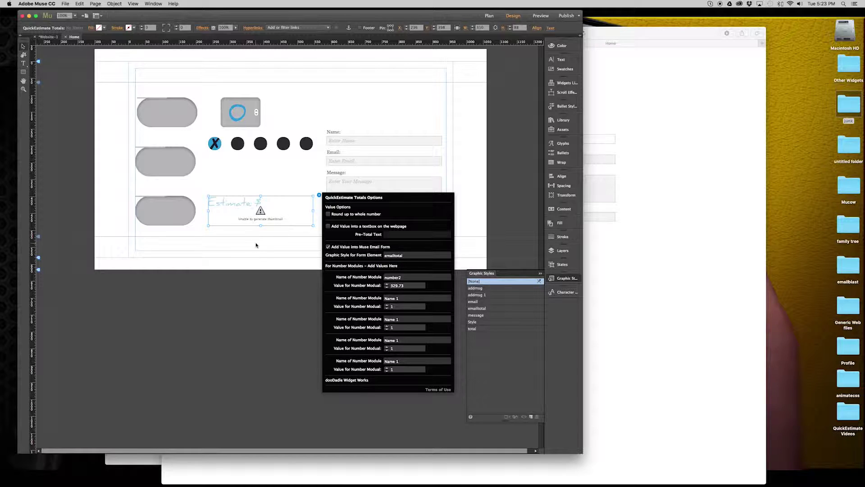
key(Escape)
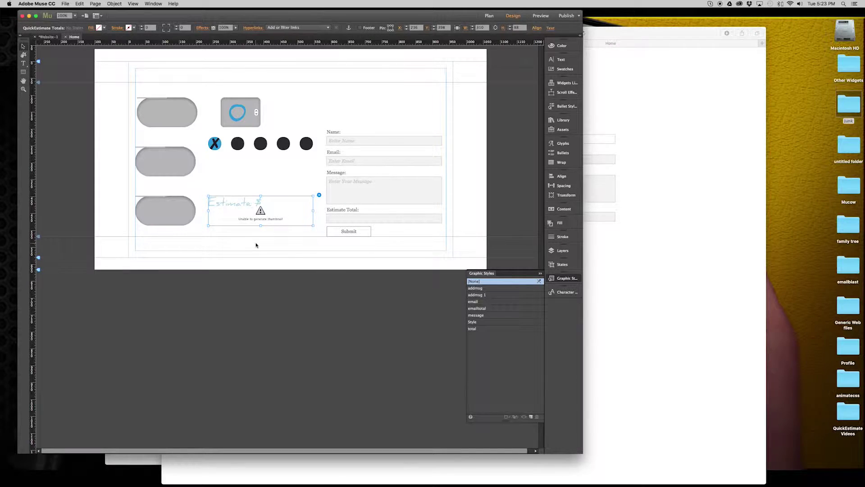
Preview the page in Safari and switch on the middle and bottom toggles, showing Estimate $0.01.
key(super+shift+e)
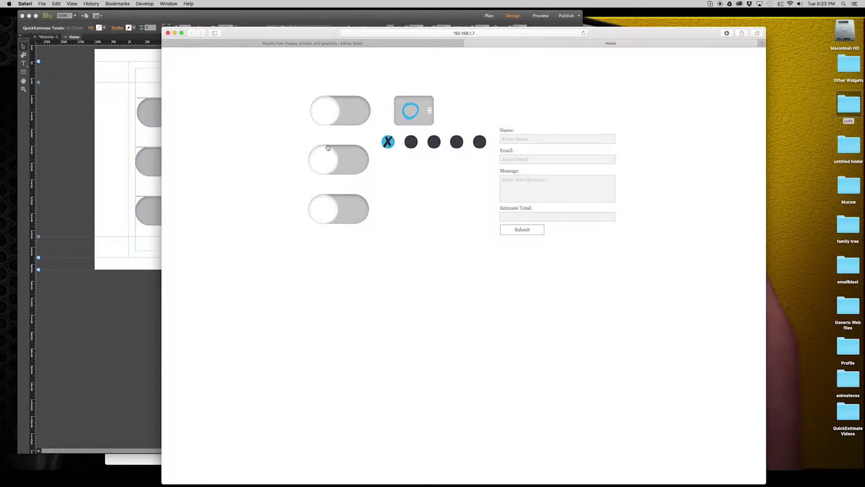
click(318, 159)
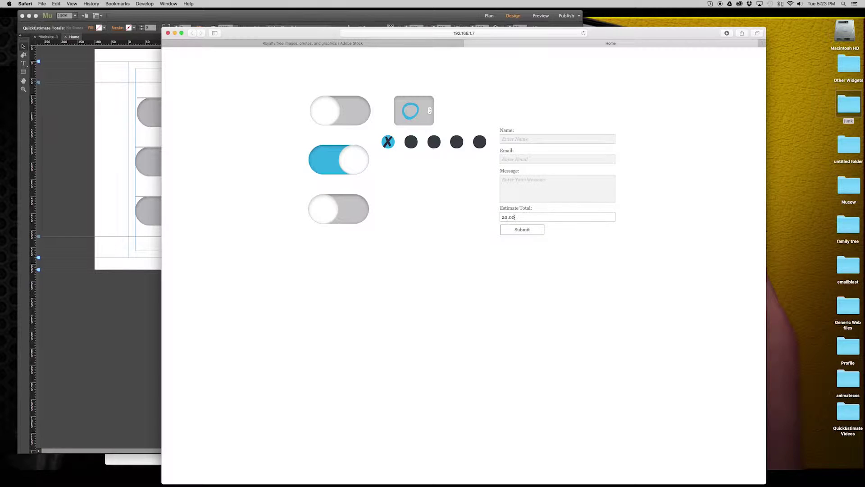
click(332, 215)
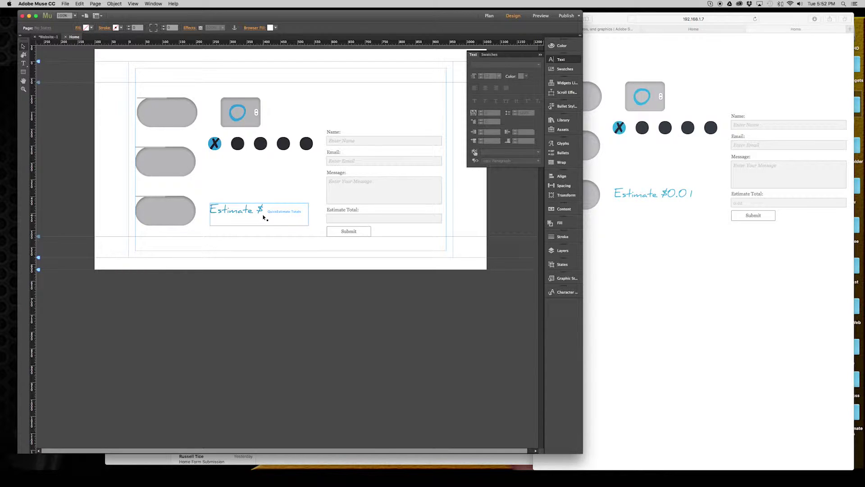
Clear the totals Pre-Total Text, uncheck the on-page textbox option and enable 'Make the Value Invisable'.
click(264, 218)
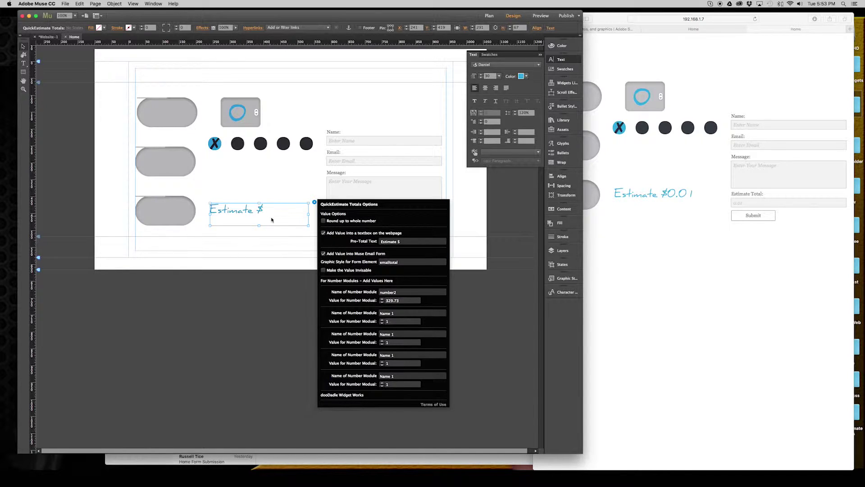
click(402, 241)
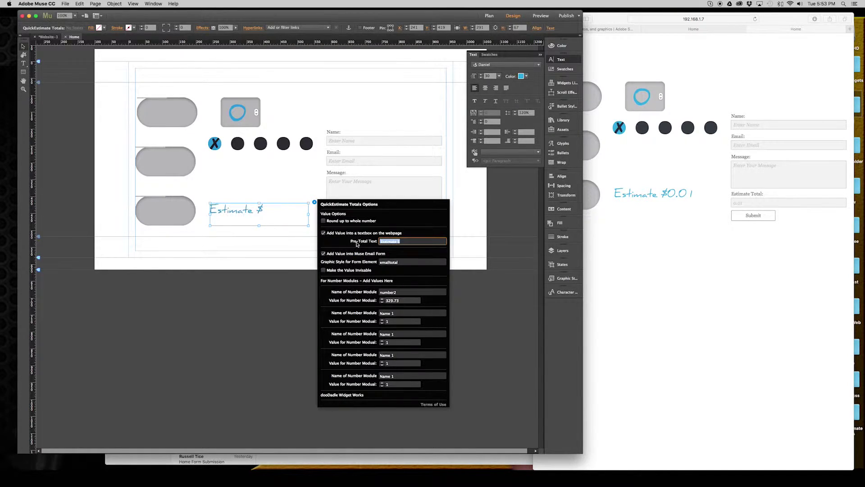
click(324, 233)
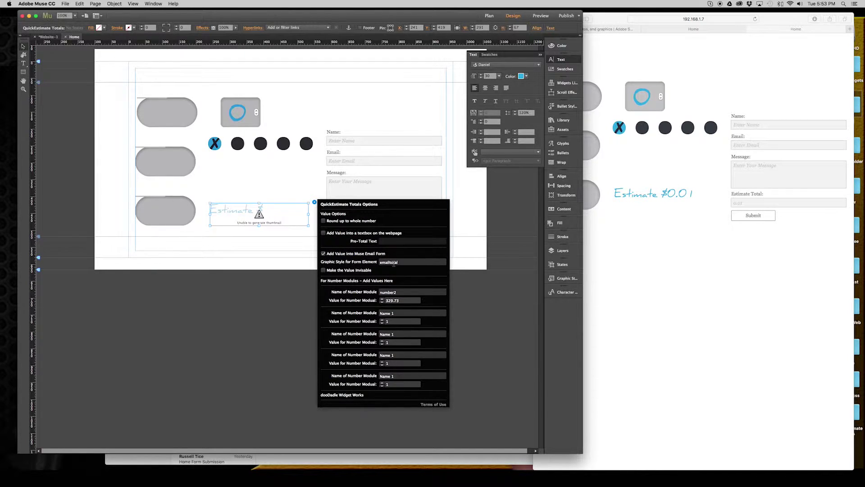
click(324, 270)
click(274, 249)
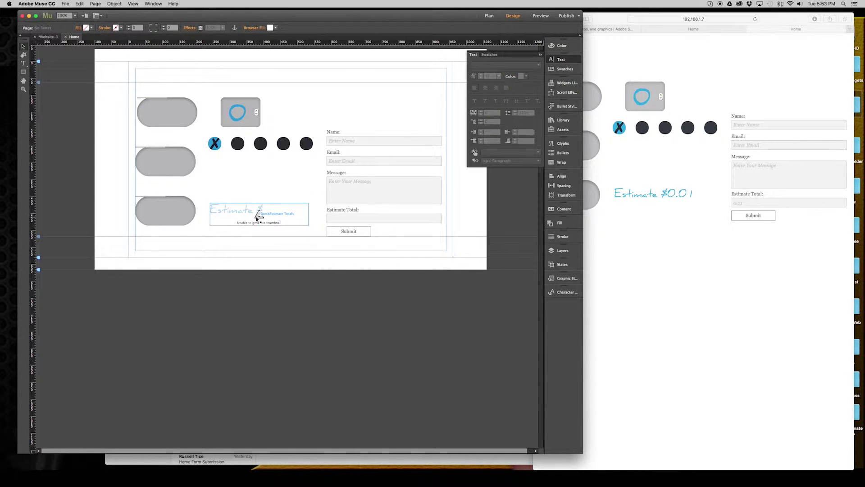
Preview the updated page in Safari, flipping the three toggles and choosing the fourth and fifth dots.
key(super+shift+e)
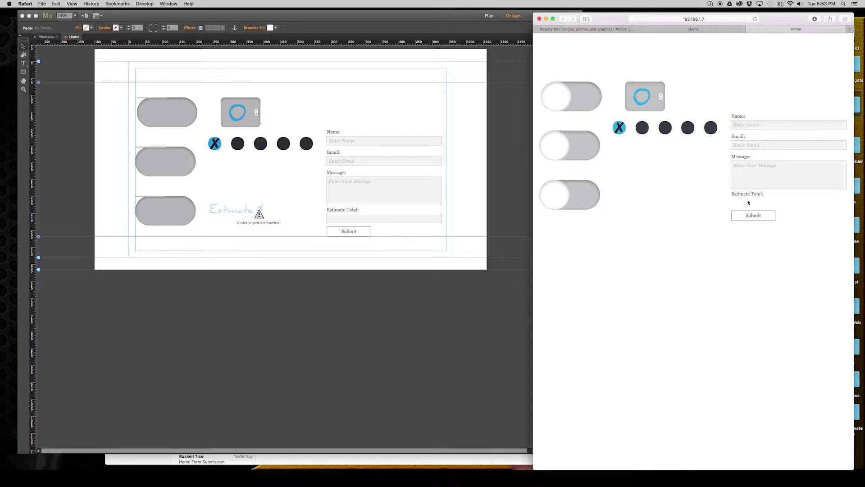
click(556, 100)
click(554, 151)
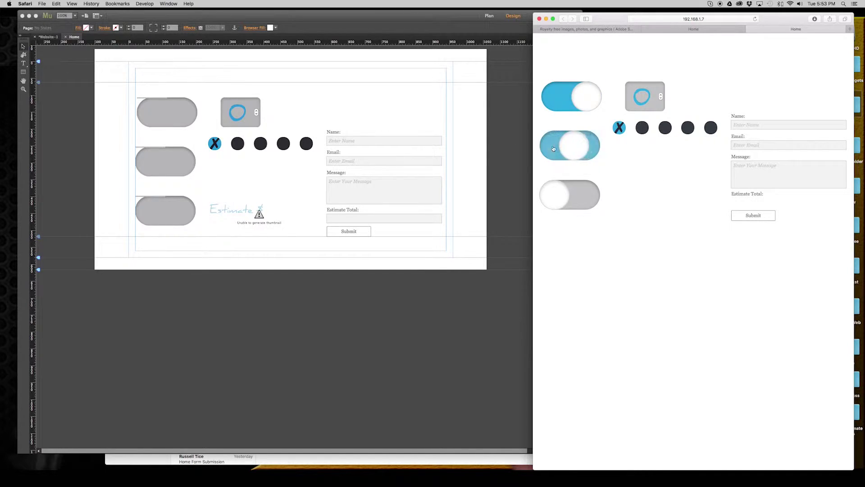
click(554, 203)
click(585, 141)
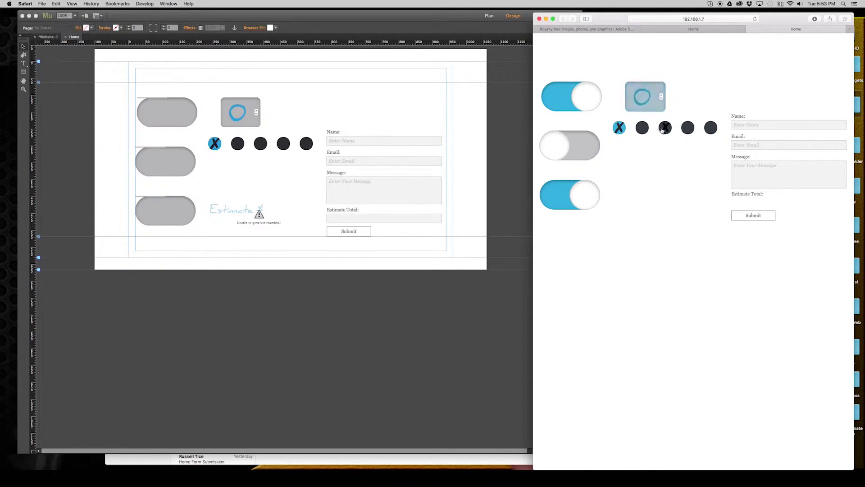
click(688, 128)
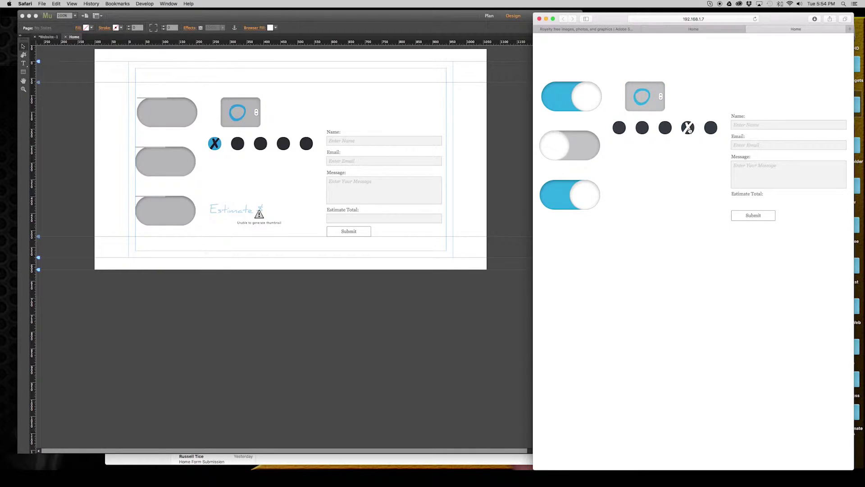
click(716, 129)
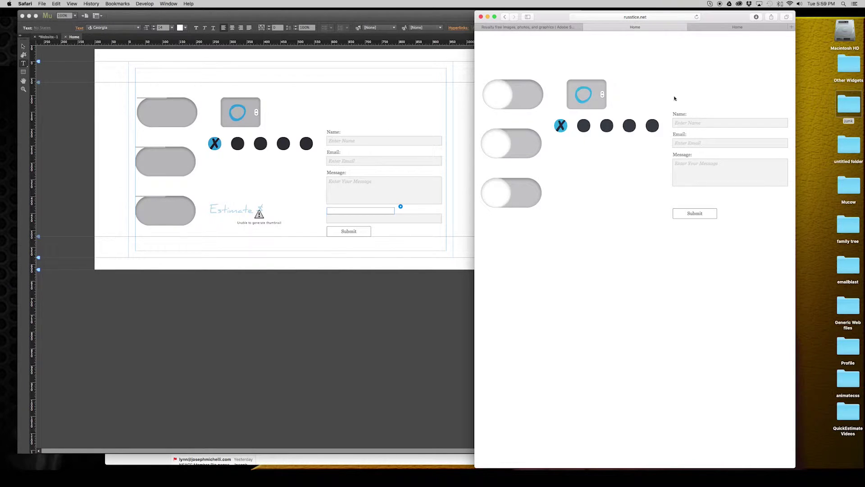
Switch on the first and third toggles, choose the third dot and raise the circle counter to 2.
click(504, 93)
click(506, 190)
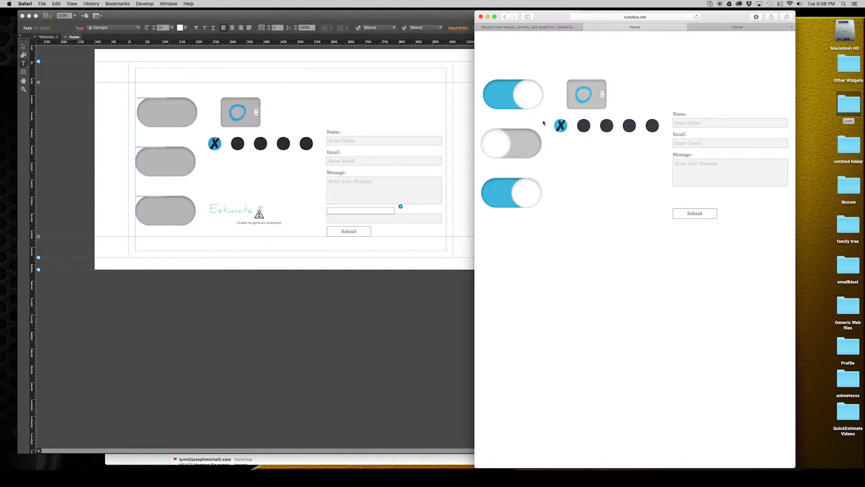
click(610, 128)
click(606, 97)
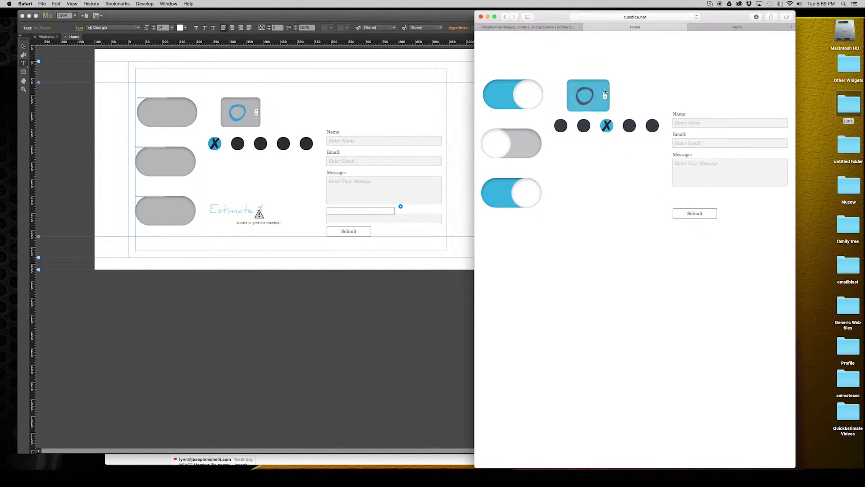
click(606, 93)
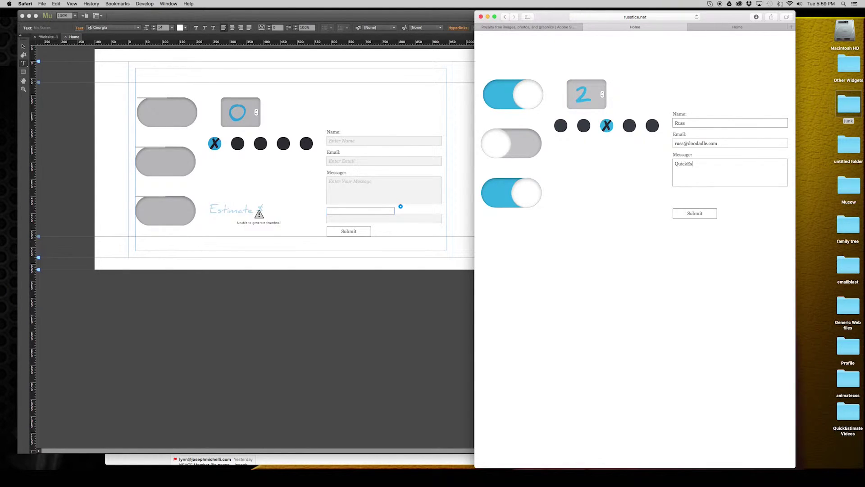
Fill in the contact form with the QuickEstimate message and submit it.
text(timate is a very cool widget.)
click(695, 214)
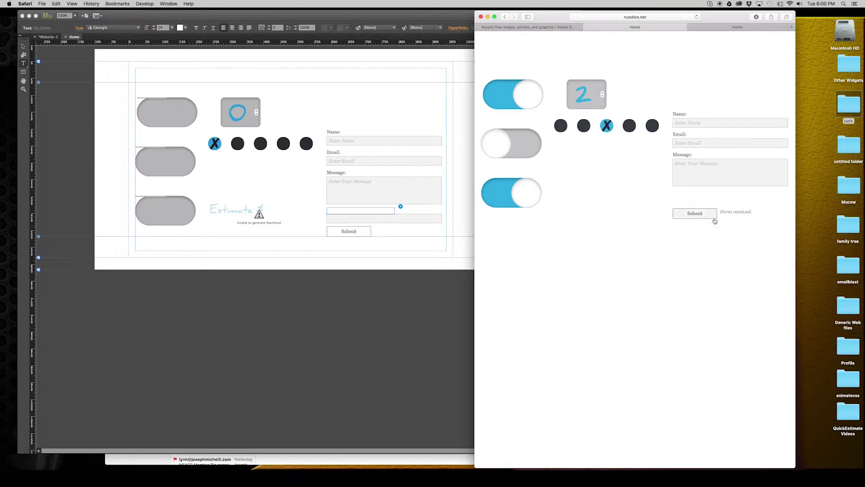
click(674, 144)
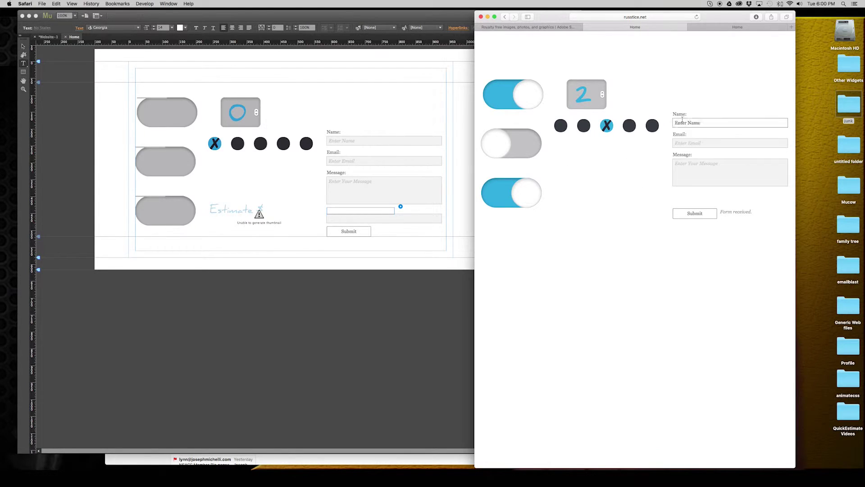
click(599, 160)
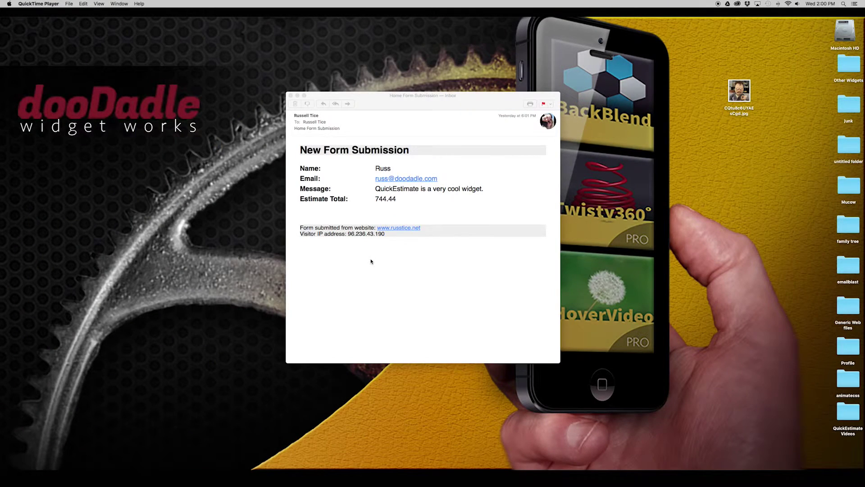
Bring the Home Form Submission e-mail forward to check its Estimate Total of 744.44.
drag(384, 100, 395, 108)
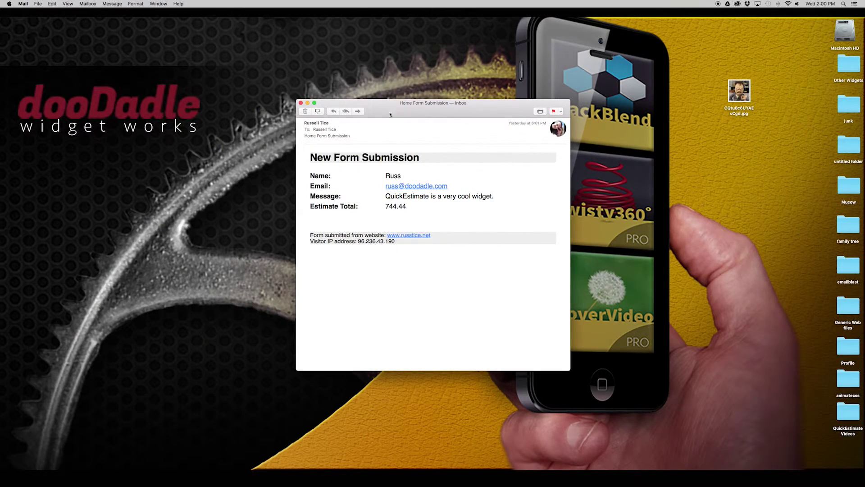